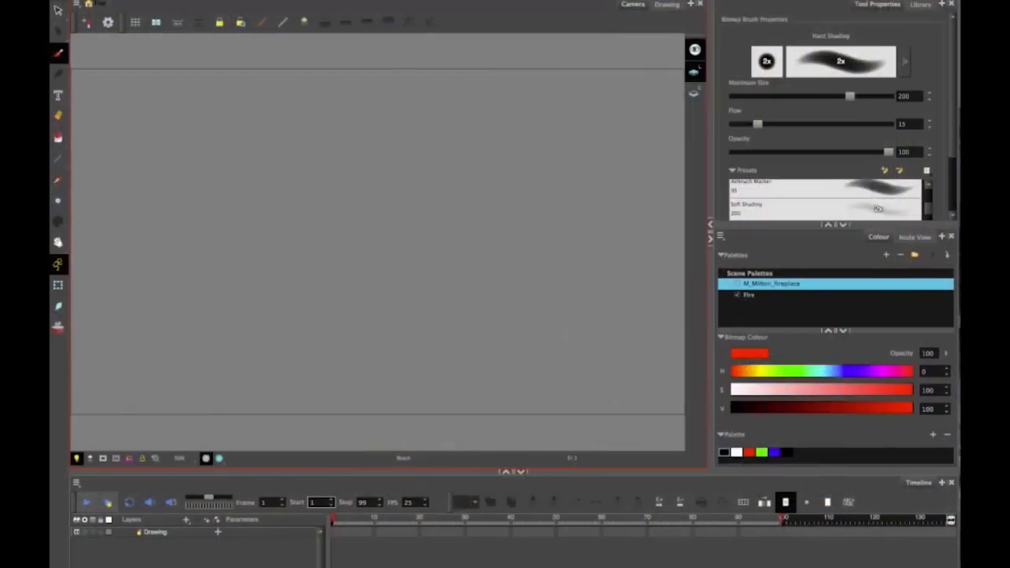
# Import the fireplace image as a new Toon Boom Bitmap Drawing layer renamed BG
pyautogui.click(100, 4)
pyautogui.moveTo(132, 85)
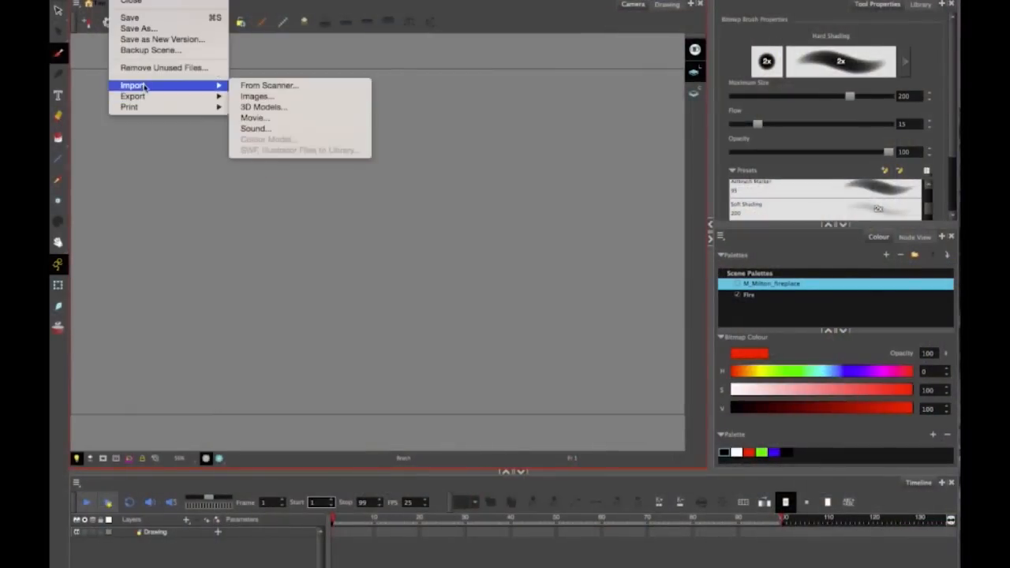
pyautogui.click(254, 95)
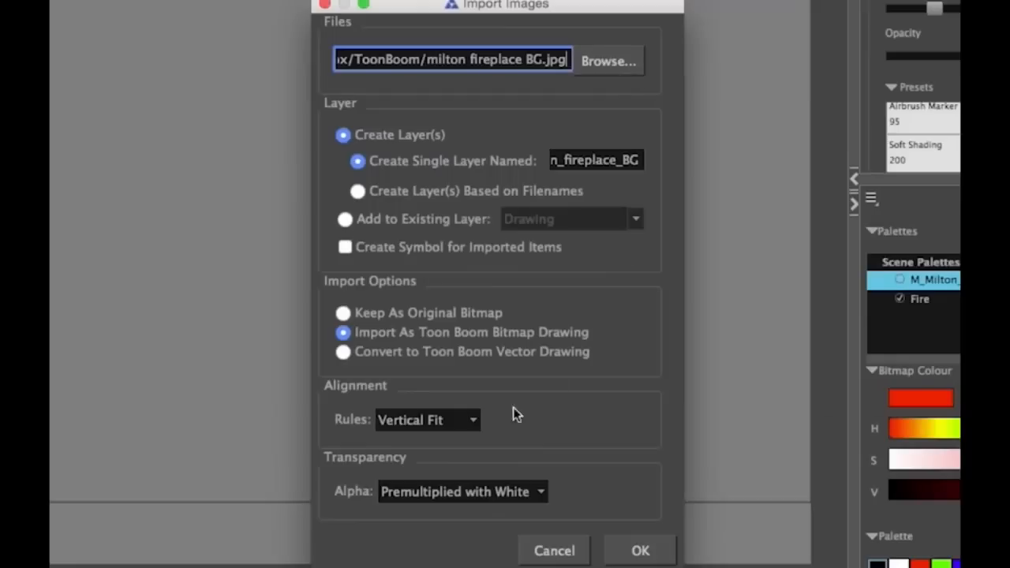
pyautogui.click(343, 135)
pyautogui.click(602, 160)
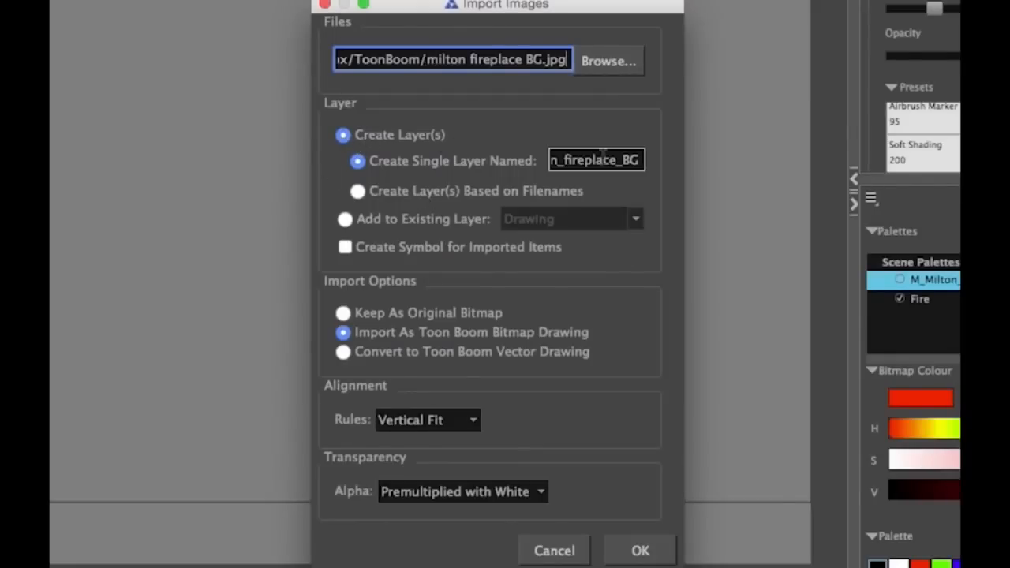
pyautogui.hotkey('ctrl', 'a')
pyautogui.write('BG')
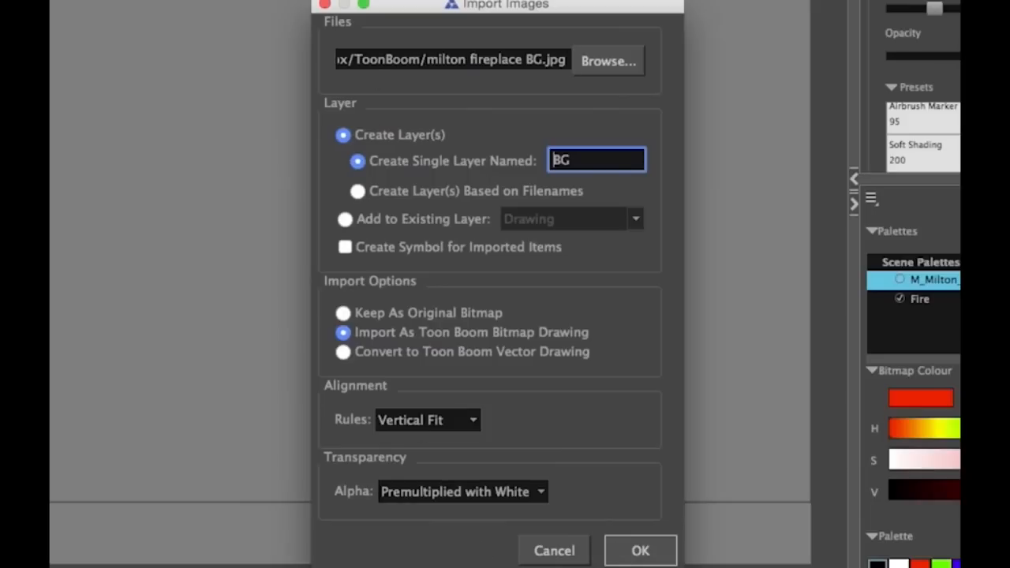
pyautogui.click(641, 550)
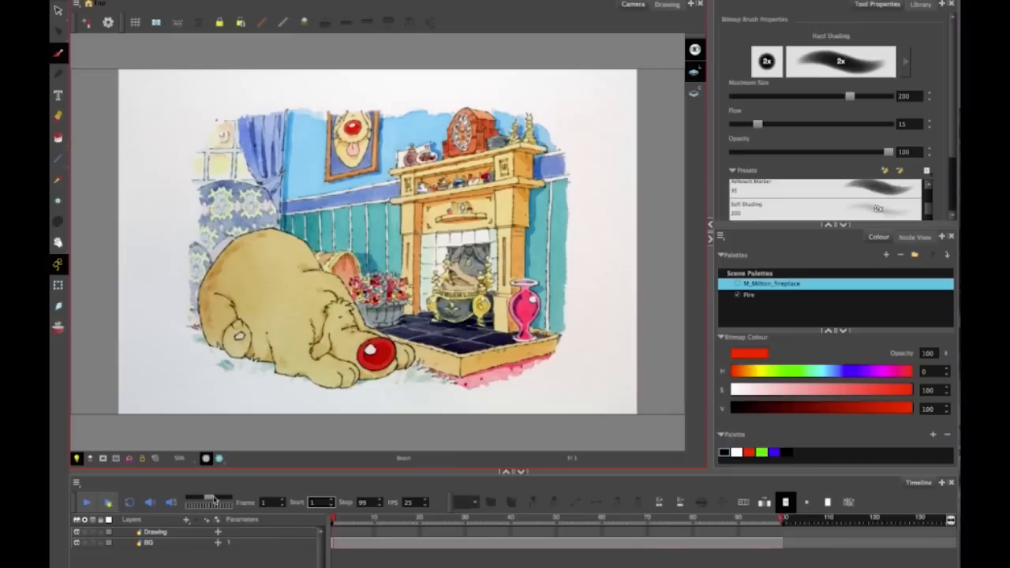
# Switch to the Hand-Drawn workspace and focus the Xsheet with Drawing and BG columns
pyautogui.click(387, 0)
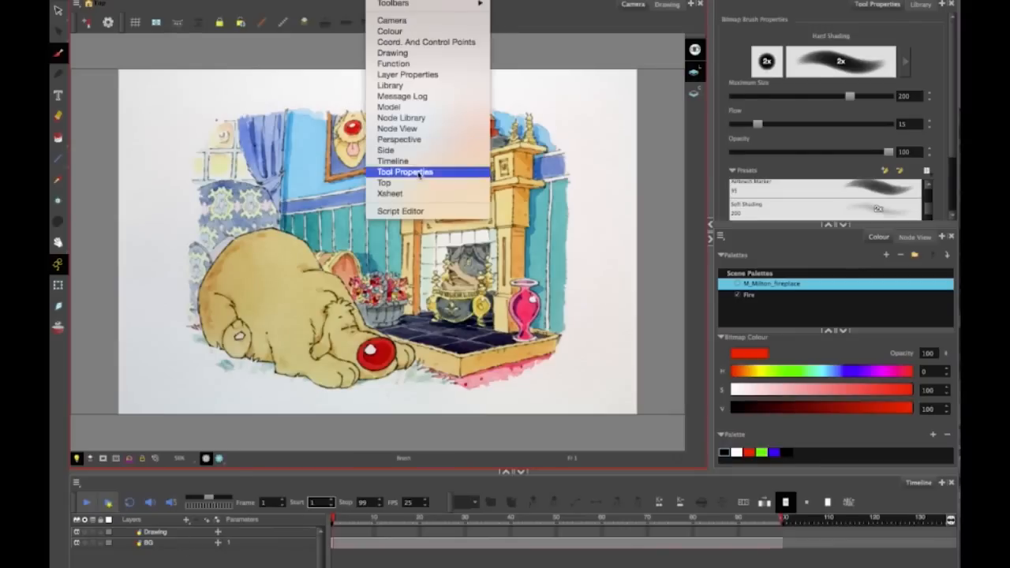
pyautogui.moveTo(522, 25)
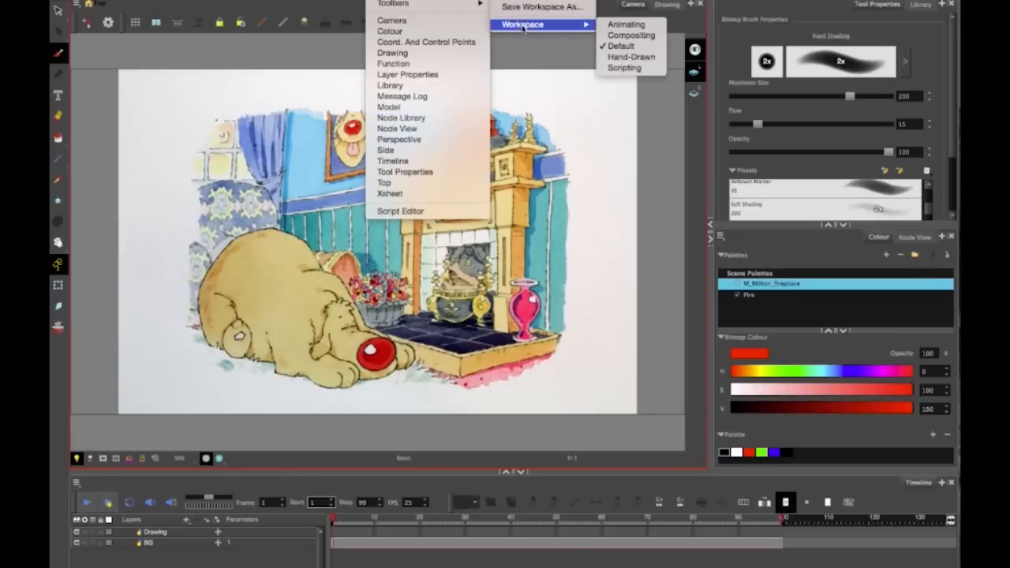
pyautogui.click(631, 57)
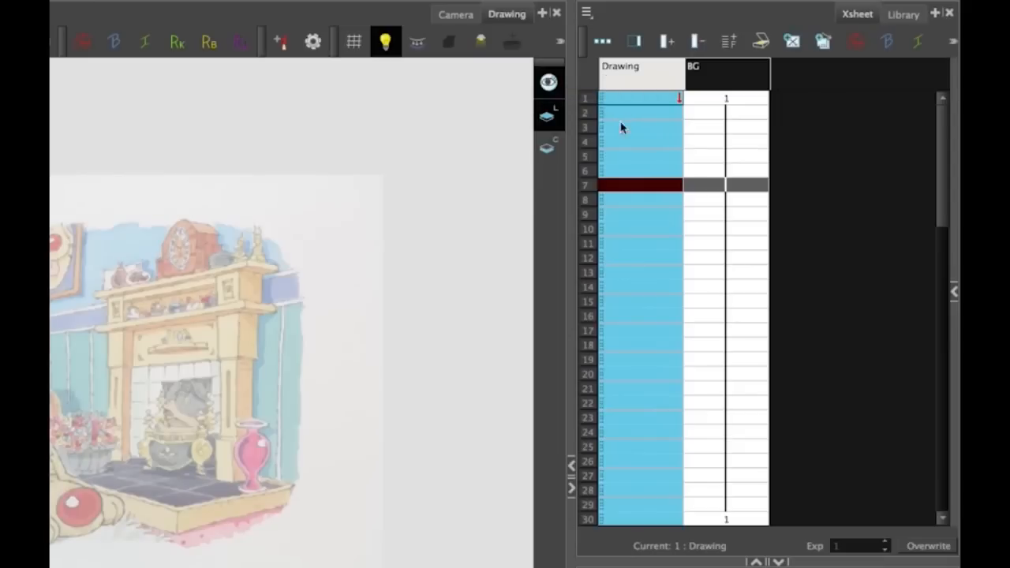
pyautogui.click(942, 121)
pyautogui.moveTo(941, 121); pyautogui.dragTo(942, 126)
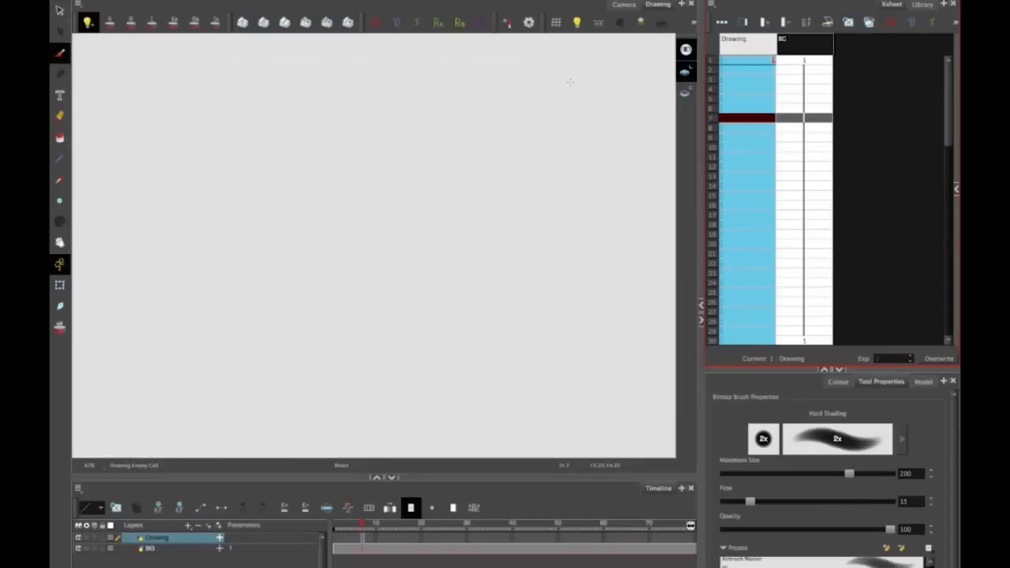
# Turn on the light table and lower its opacity so the fireplace shows faintly behind the drawing
pyautogui.click(576, 21)
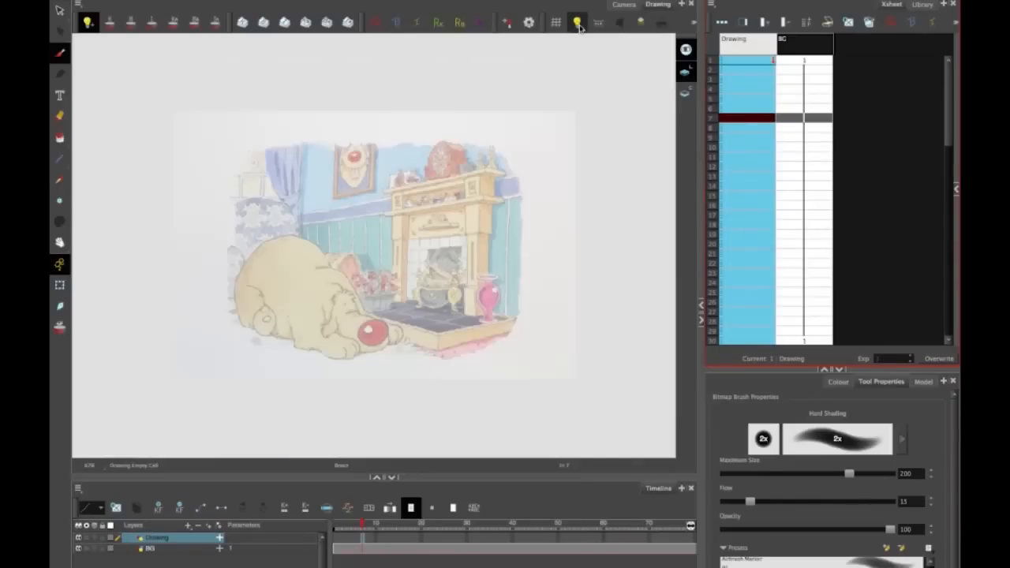
pyautogui.click(579, 22)
pyautogui.click(640, 24)
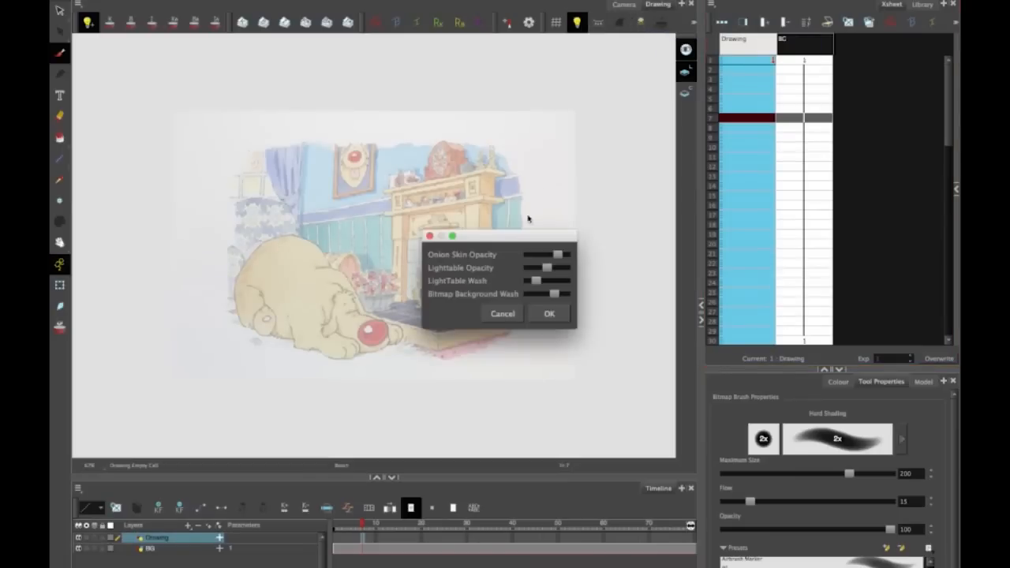
pyautogui.moveTo(533, 238); pyautogui.dragTo(762, 101)
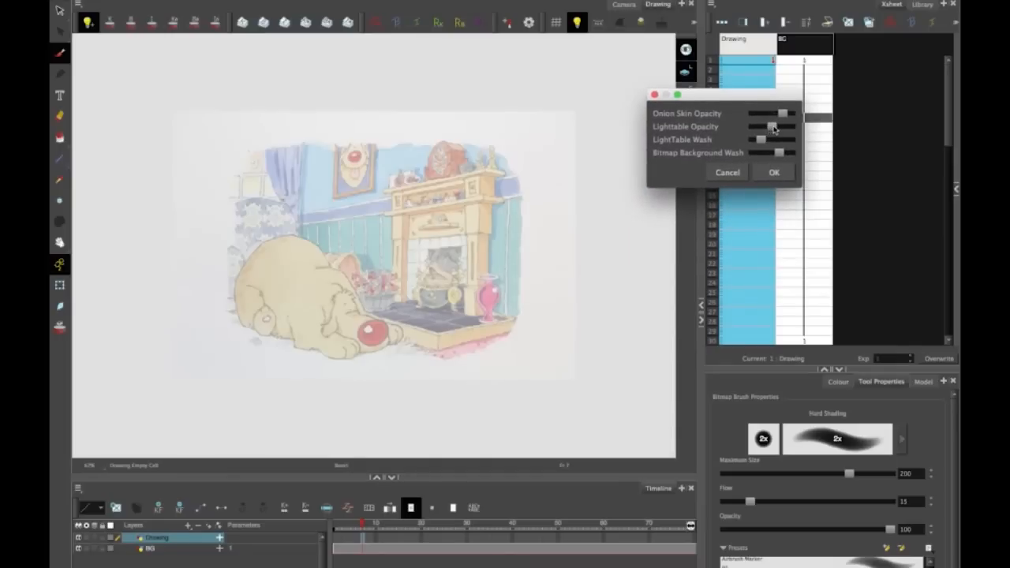
pyautogui.moveTo(772, 128)
pyautogui.mouseDown()
pyautogui.moveTo(757, 129)
pyautogui.moveTo(774, 128)
pyautogui.mouseUp()
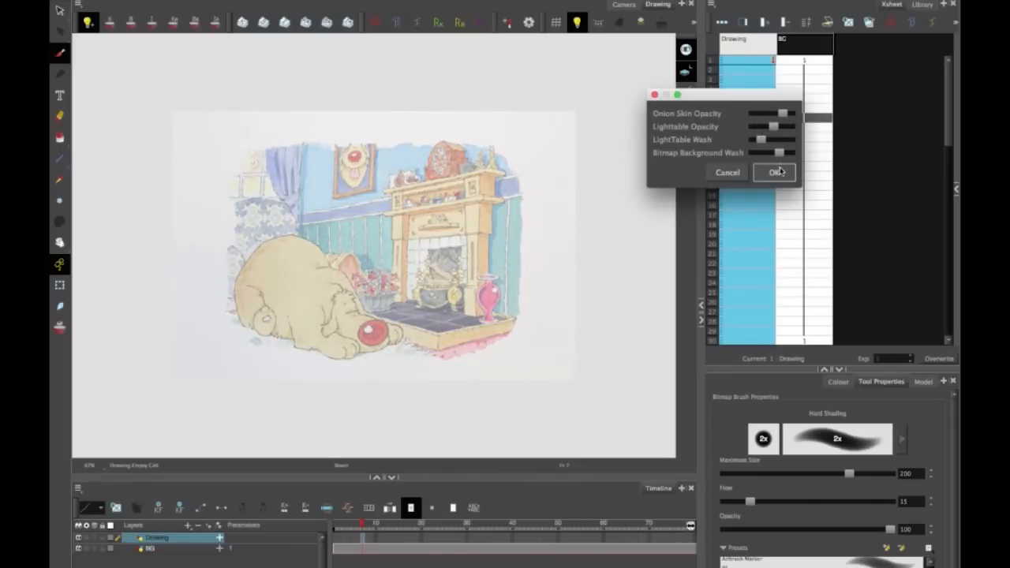
pyautogui.click(775, 172)
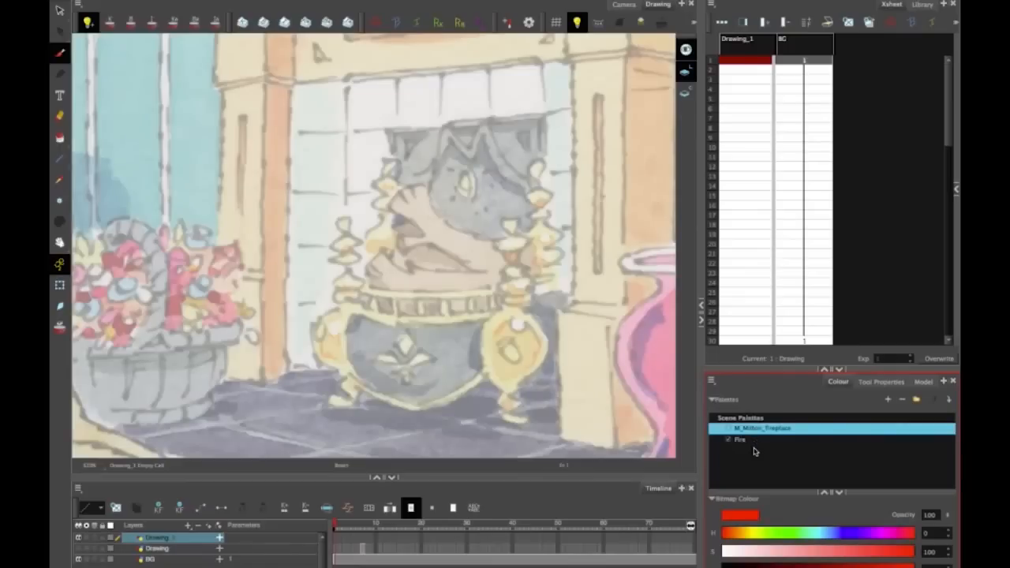
# Dock Tool Properties and the colour palettes as a widened left-side column with taller presets
pyautogui.click(880, 382)
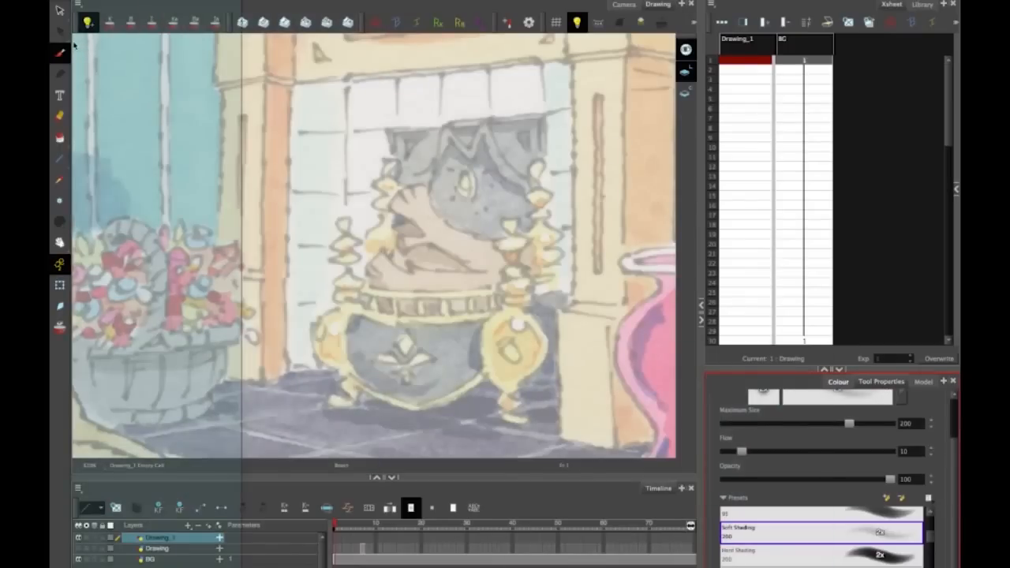
pyautogui.moveTo(75, 45); pyautogui.dragTo(74, 45)
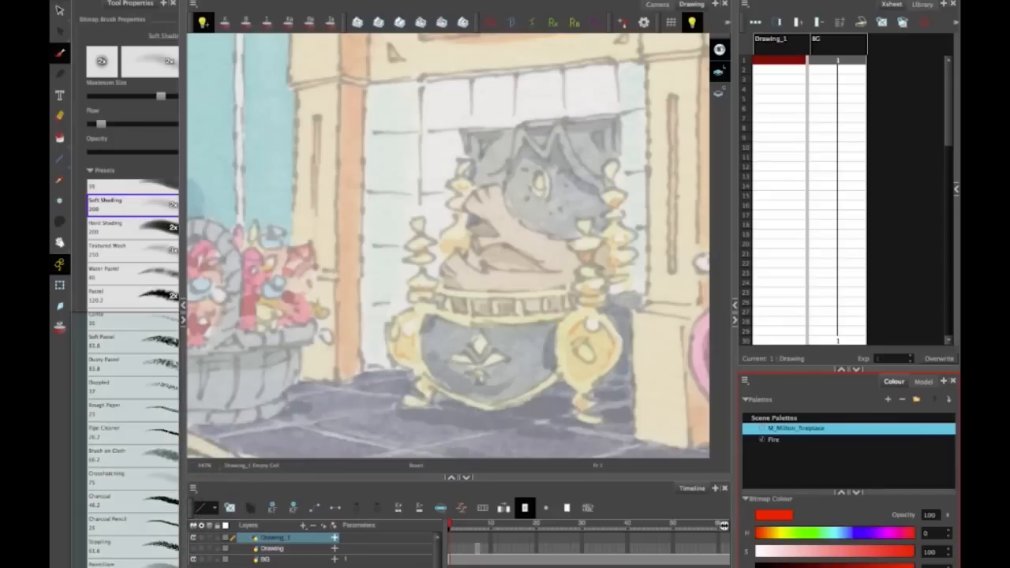
pyautogui.moveTo(894, 382); pyautogui.dragTo(127, 315)
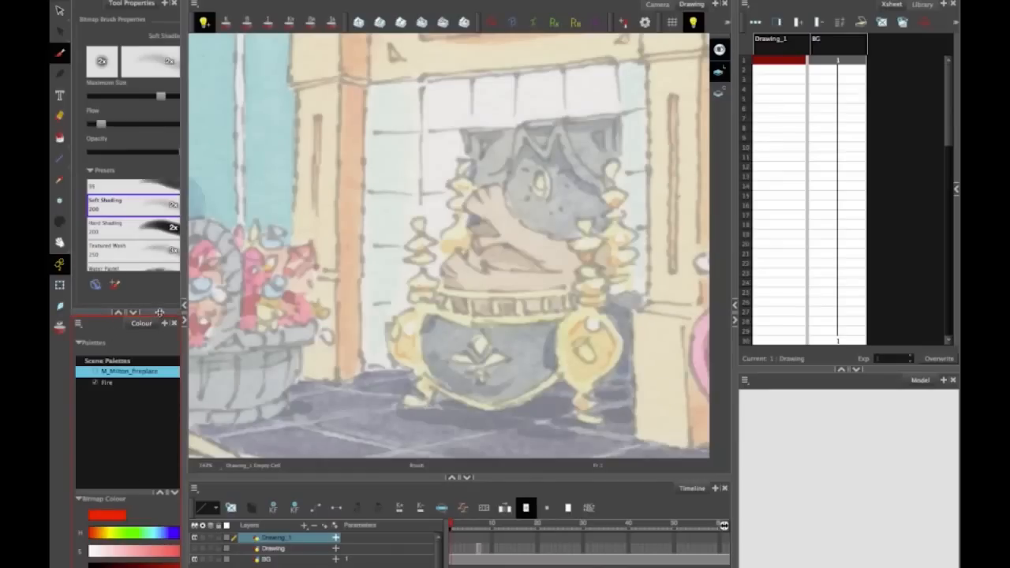
pyautogui.moveTo(159, 314); pyautogui.dragTo(159, 448)
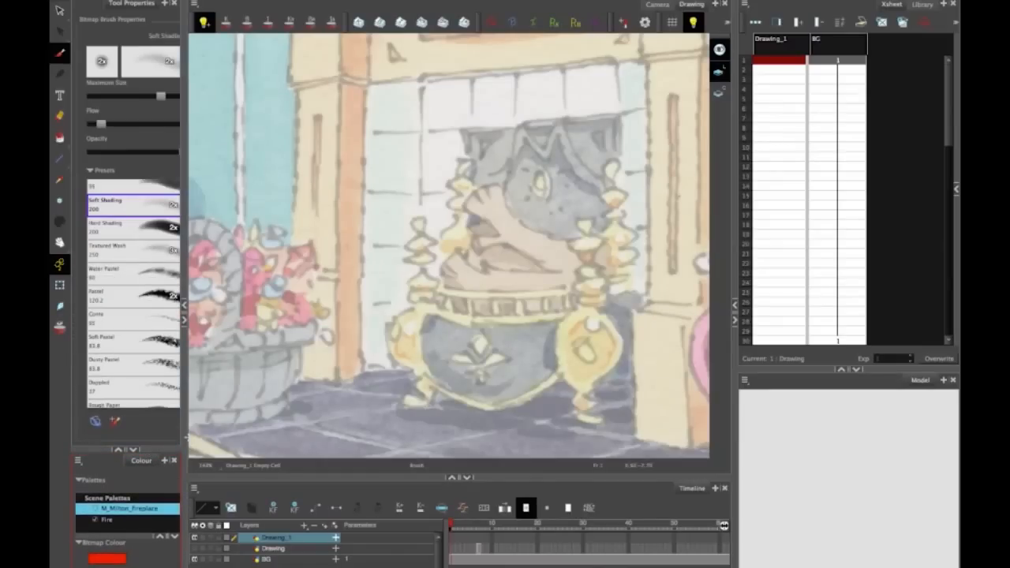
pyautogui.moveTo(187, 438); pyautogui.dragTo(236, 444)
# Choose the Hard Shading brush preset, check other tools' properties, and enlarge the Xsheet
pyautogui.click(171, 229)
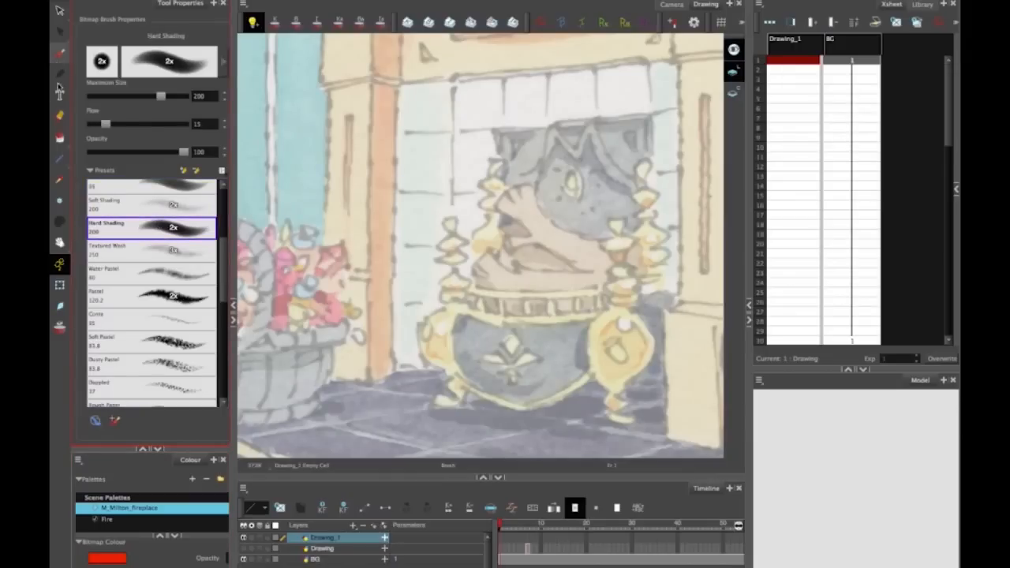
pyautogui.click(61, 94)
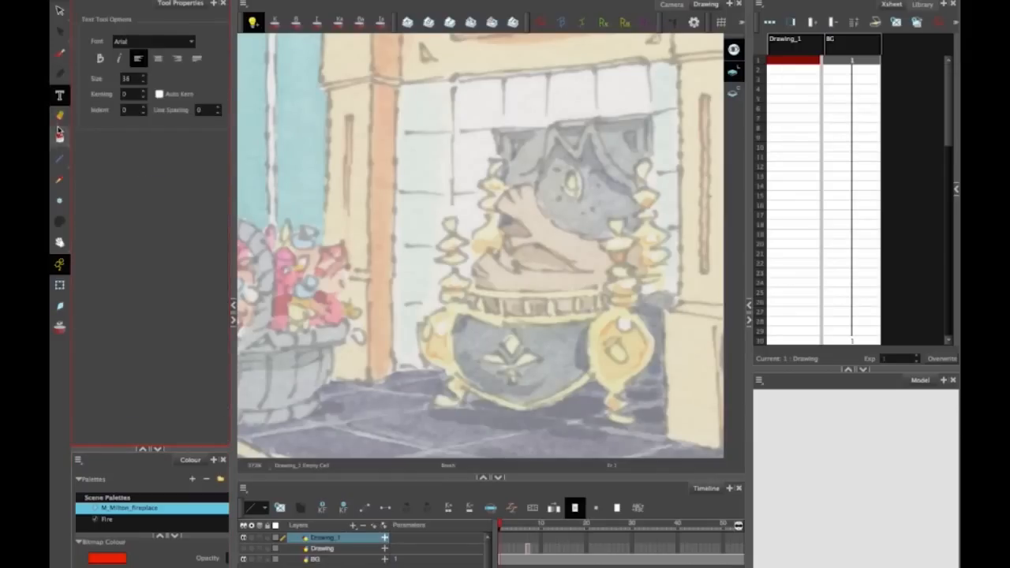
pyautogui.click(60, 116)
pyautogui.click(60, 137)
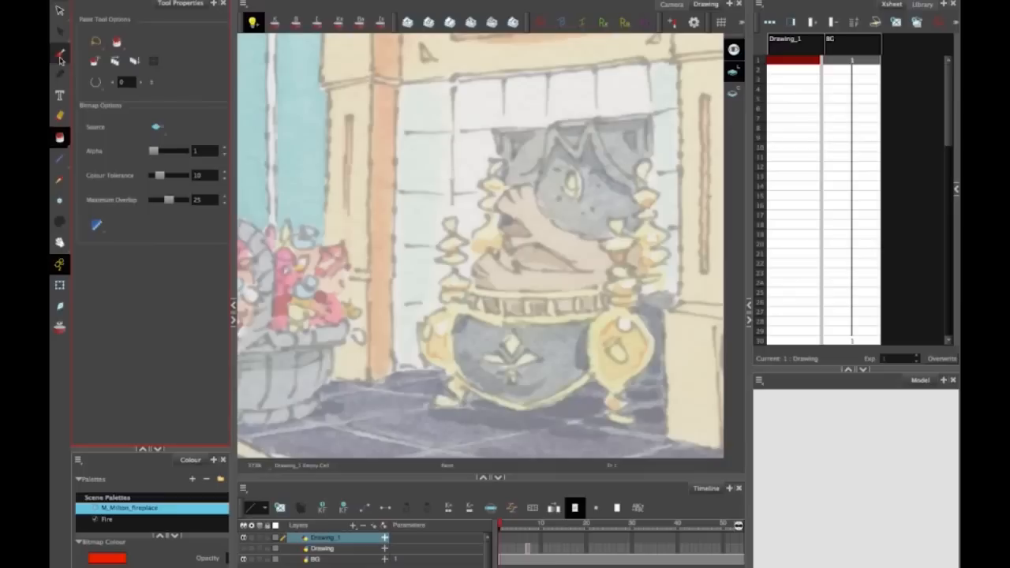
pyautogui.click(61, 53)
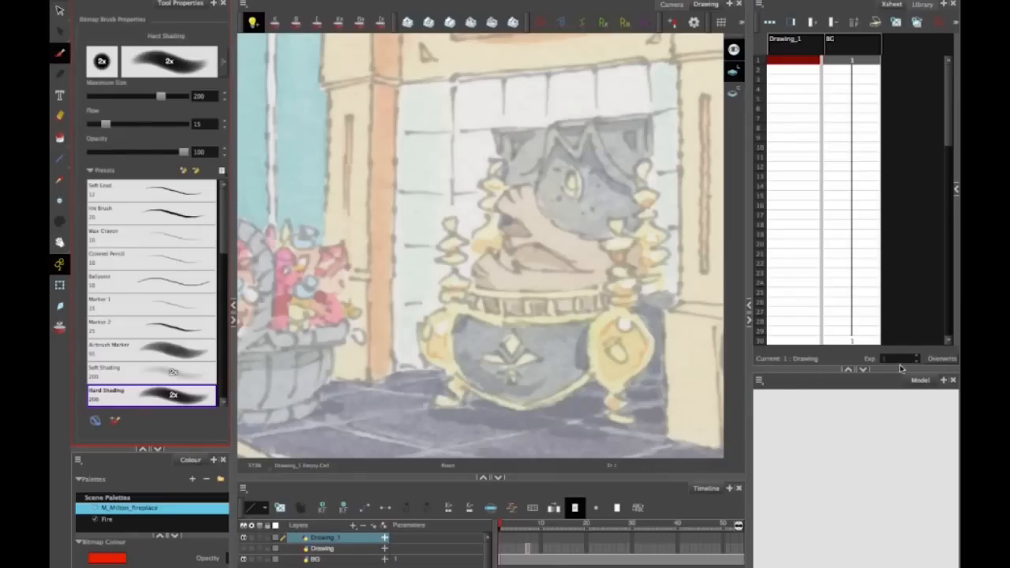
pyautogui.moveTo(899, 370); pyautogui.dragTo(900, 564)
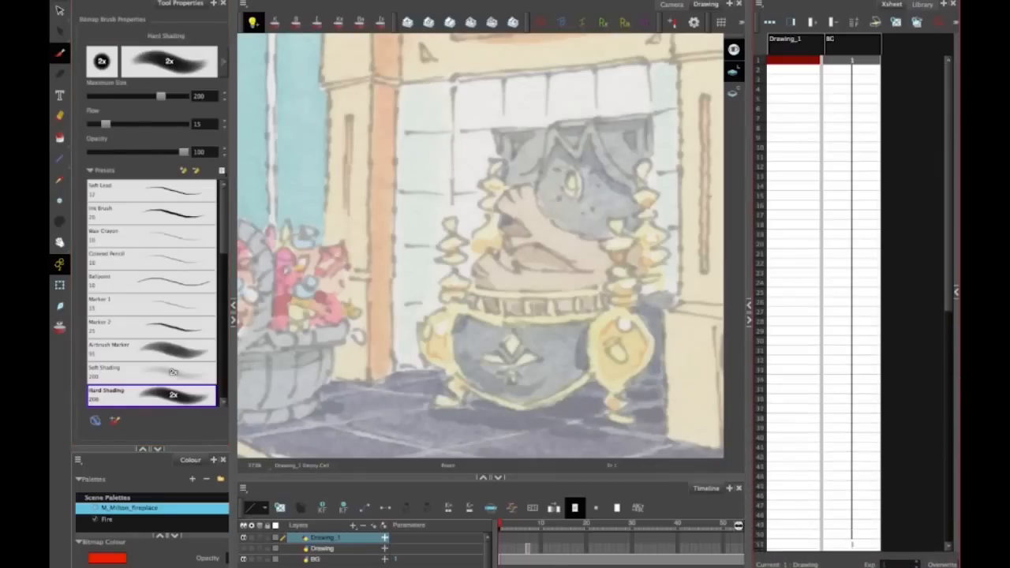